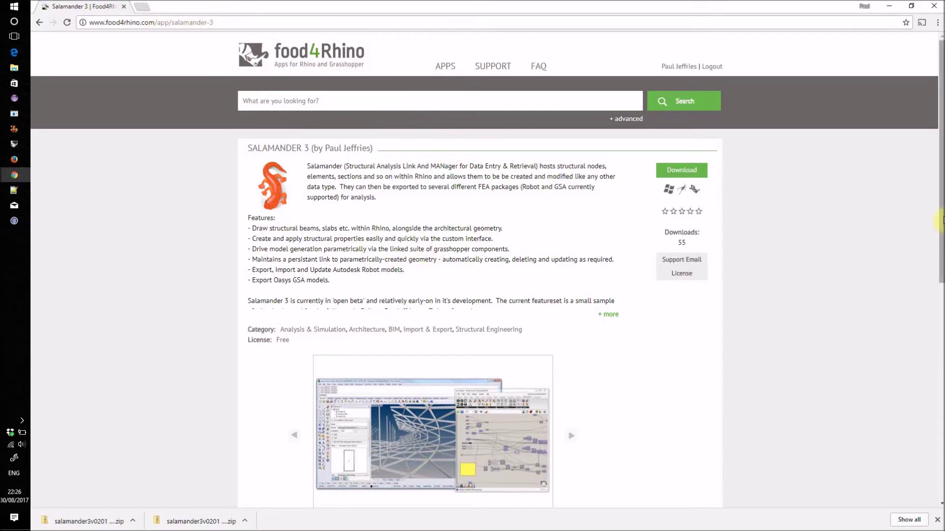
Scroll to the Salamander 3 v0.2.0.1 download and bring up the folder holding salamander3v0201.zip.
{"action": "left_click_drag", "start_coordinate": [940, 170], "coordinate": [939, 323]}
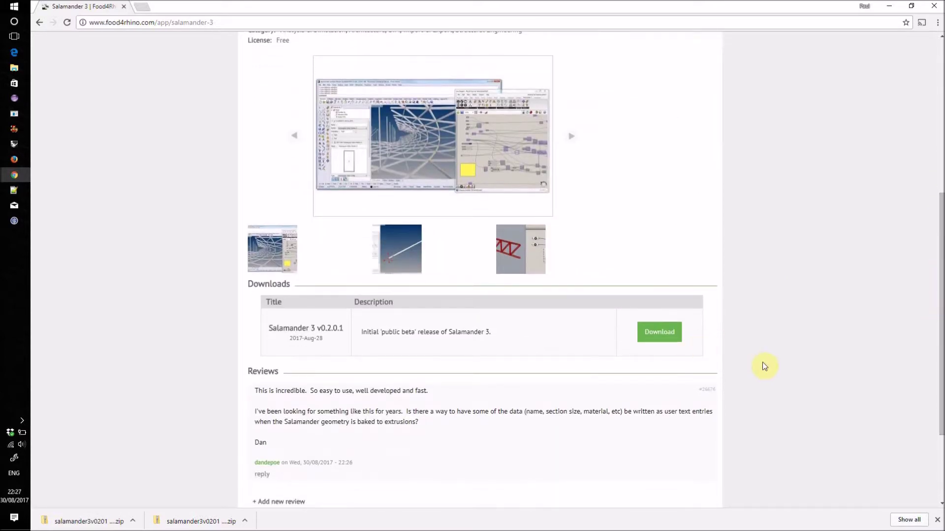
{"action": "left_click", "coordinate": [14, 74]}
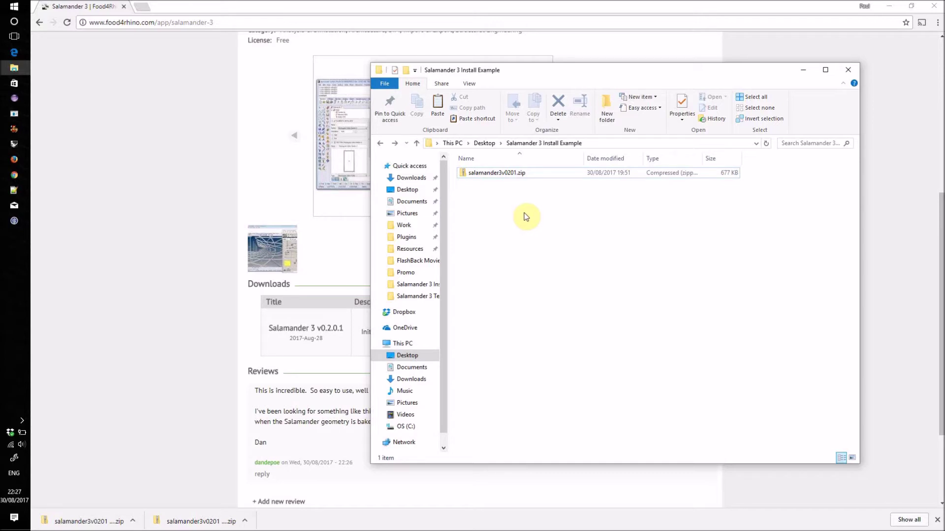
Unblock salamander3v0201.zip through the Security option in its Properties.
{"action": "left_click", "coordinate": [491, 172]}
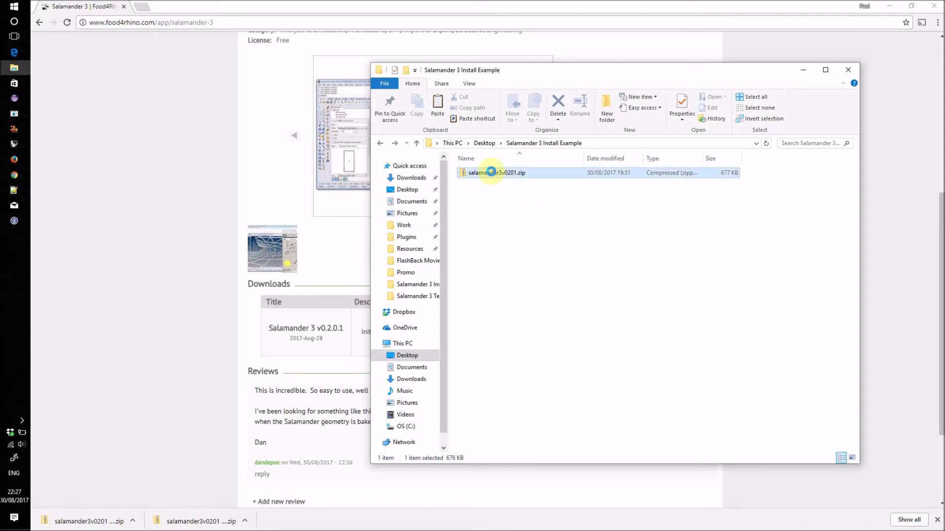
{"action": "right_click", "coordinate": [491, 172]}
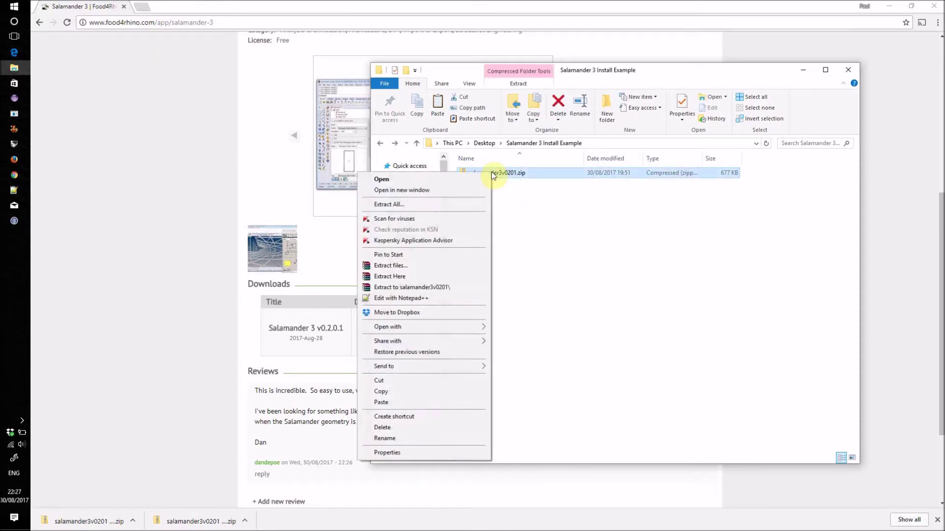
{"action": "left_click", "coordinate": [401, 451]}
{"action": "left_click", "coordinate": [630, 375]}
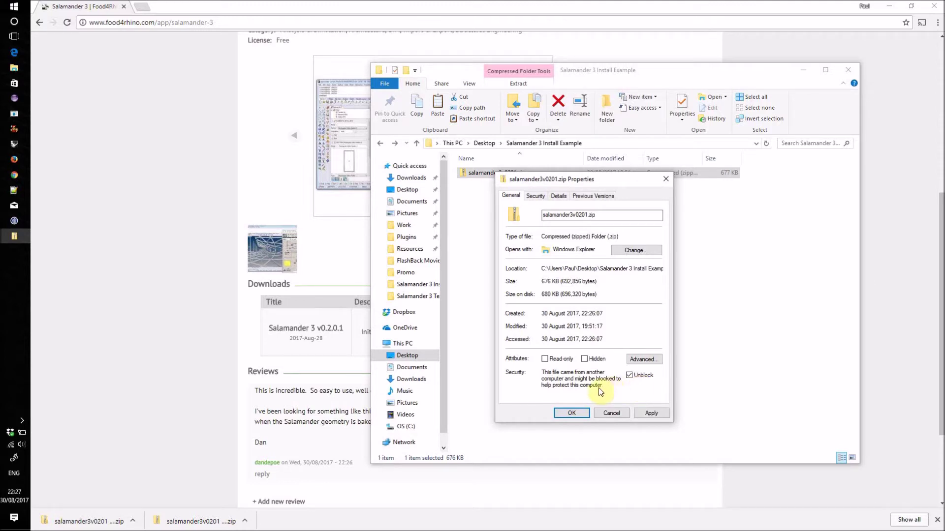
{"action": "left_click", "coordinate": [570, 414]}
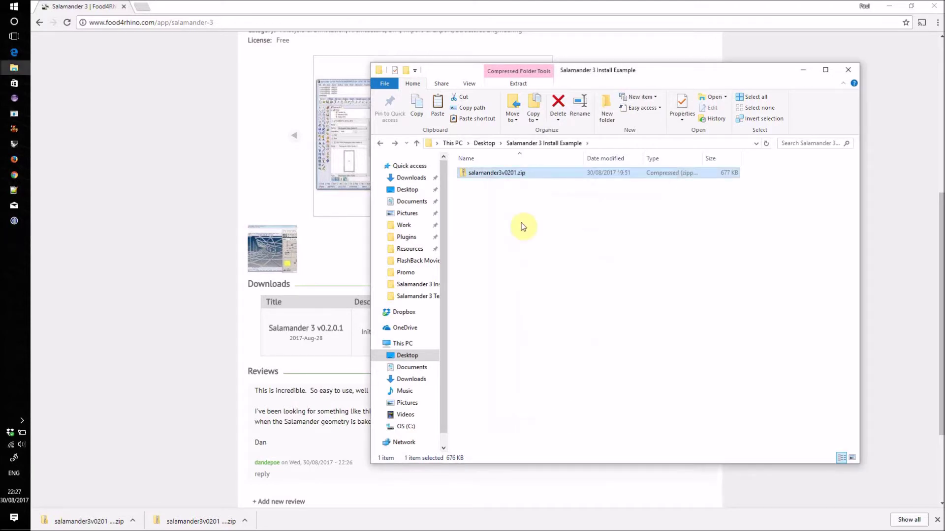
Extract all 15 files of salamander3v0201.zip into a salamander3v0201 folder and close the zip view.
{"action": "double_click", "coordinate": [510, 176]}
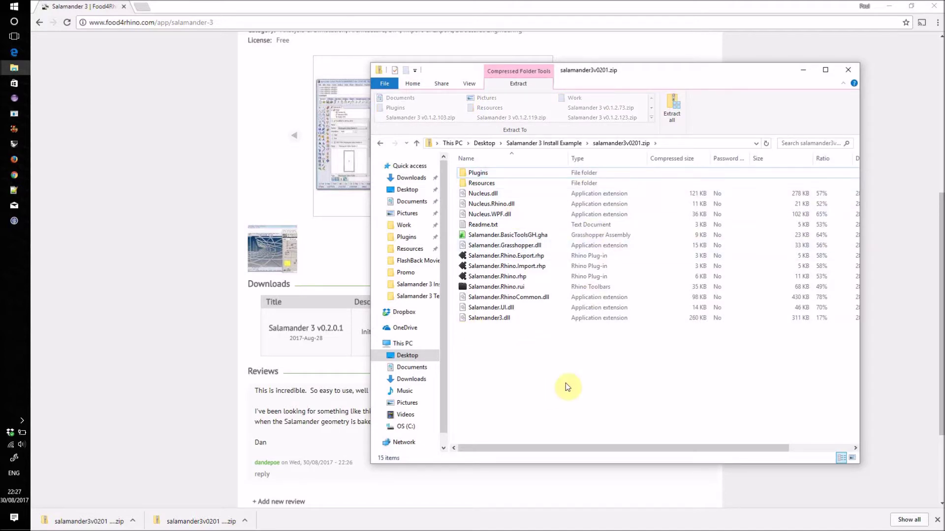
{"action": "left_click", "coordinate": [673, 106]}
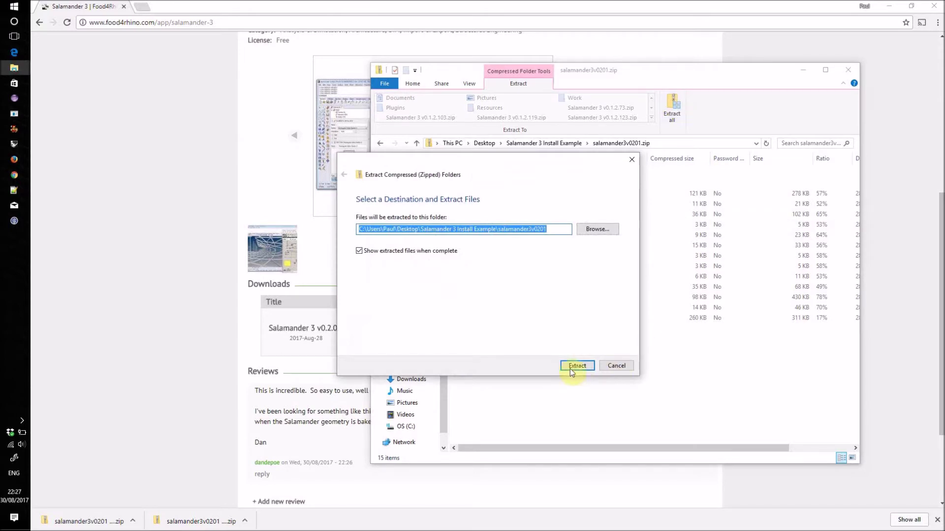
{"action": "left_click", "coordinate": [579, 367]}
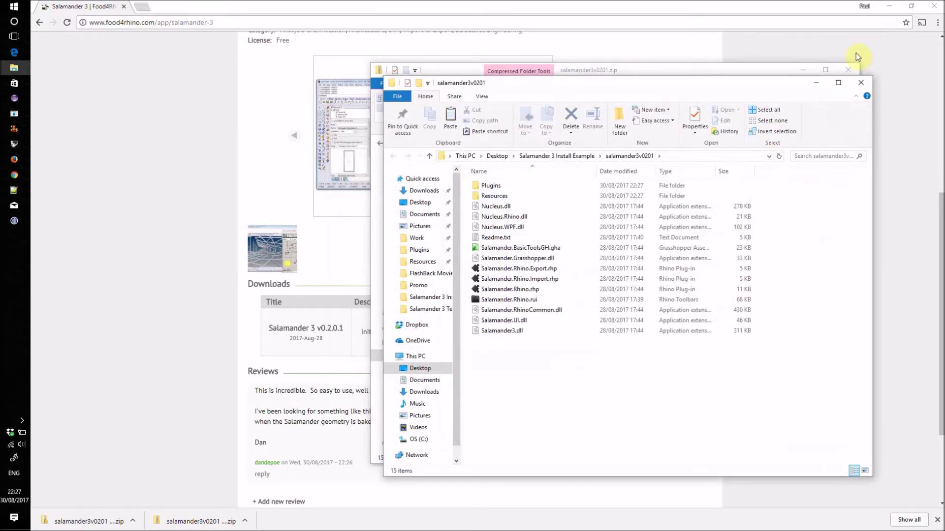
{"action": "left_click", "coordinate": [848, 70]}
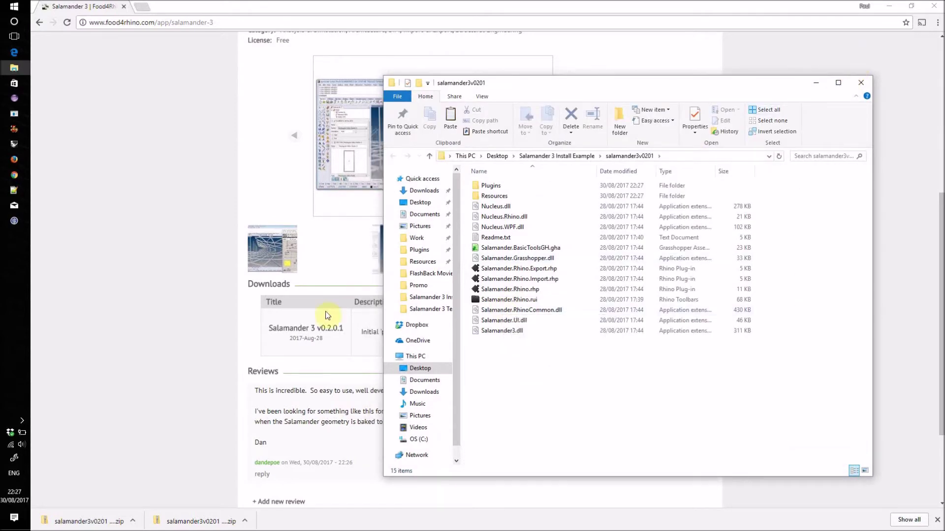
Load Salamander.Rhino.rhp and Salamander.Rhino.Import.rhp into Rhino by dragging them from the folder.
{"action": "left_click", "coordinate": [17, 147]}
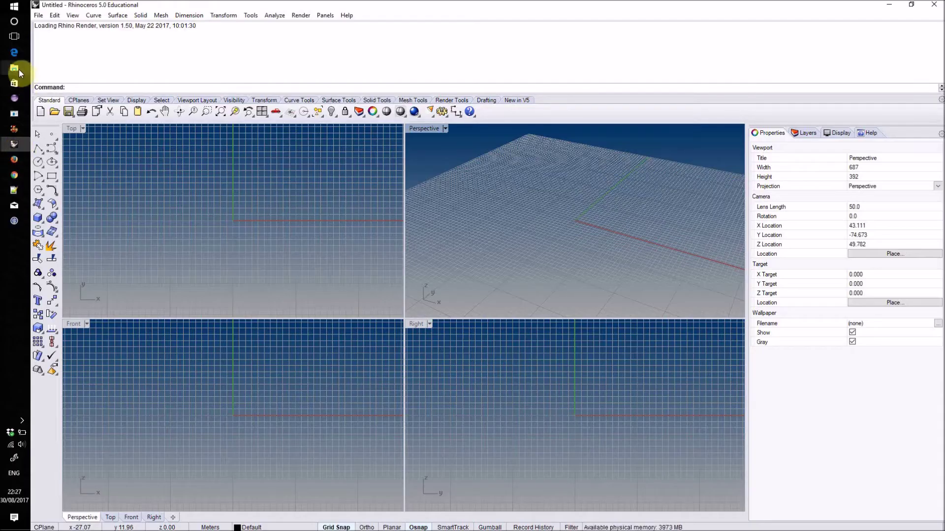
{"action": "left_click", "coordinate": [17, 72]}
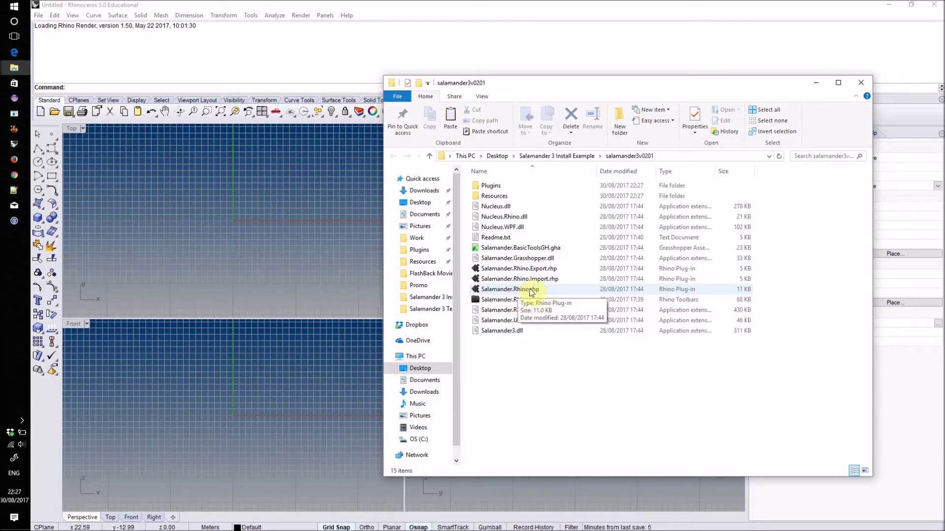
{"action": "left_click_drag", "start_coordinate": [536, 288], "coordinate": [270, 242]}
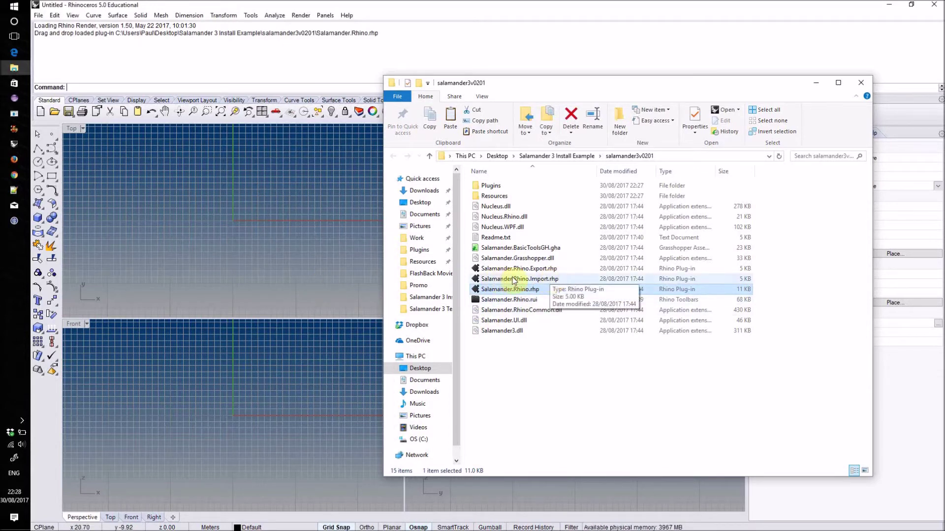
{"action": "left_click_drag", "start_coordinate": [535, 279], "coordinate": [281, 246]}
Load Salamander.Rhino.Export.rhp and add the Salamander.Rhino.rui toolbar to Rhino.
{"action": "left_click", "coordinate": [511, 274]}
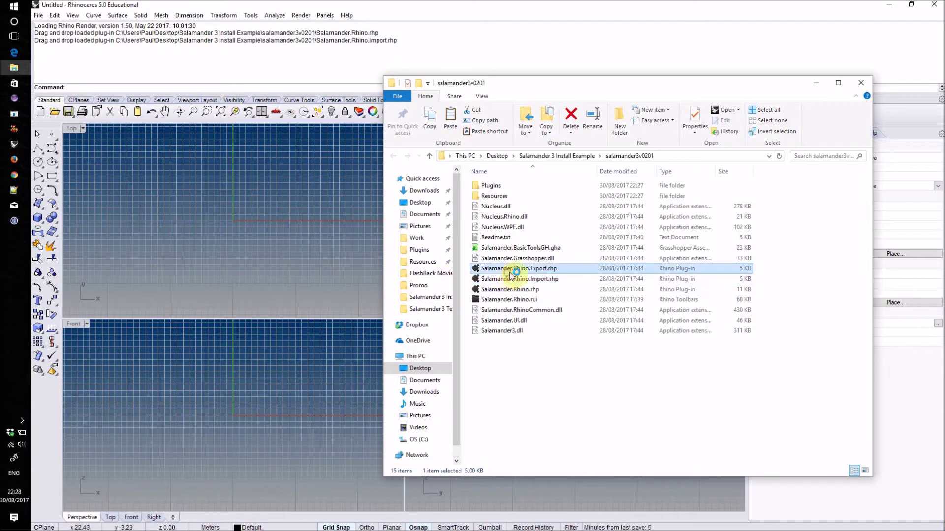
{"action": "left_click_drag", "start_coordinate": [512, 273], "coordinate": [248, 213]}
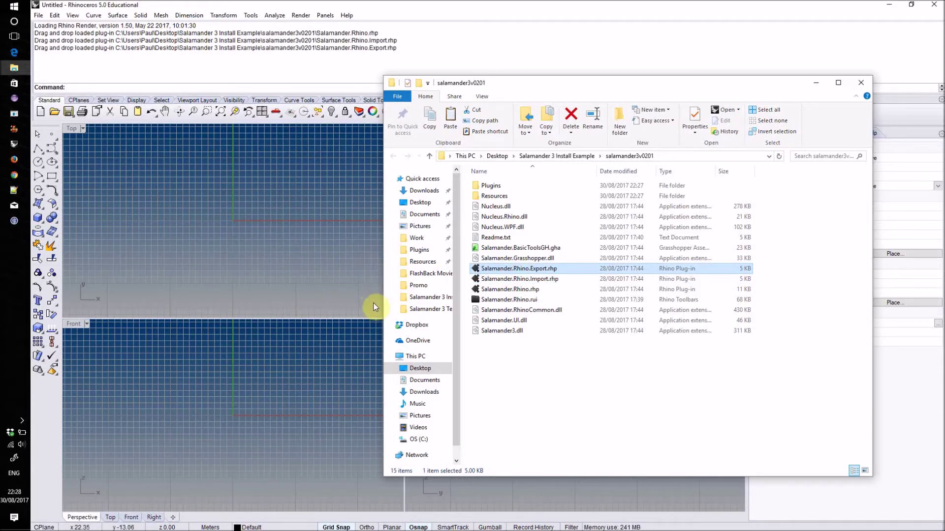
{"action": "left_click", "coordinate": [522, 301]}
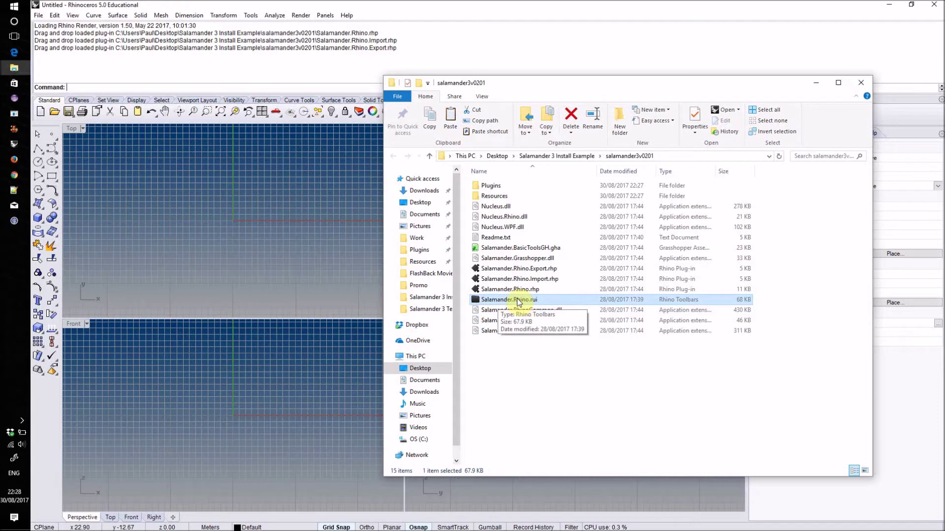
{"action": "left_click_drag", "start_coordinate": [518, 302], "coordinate": [252, 266]}
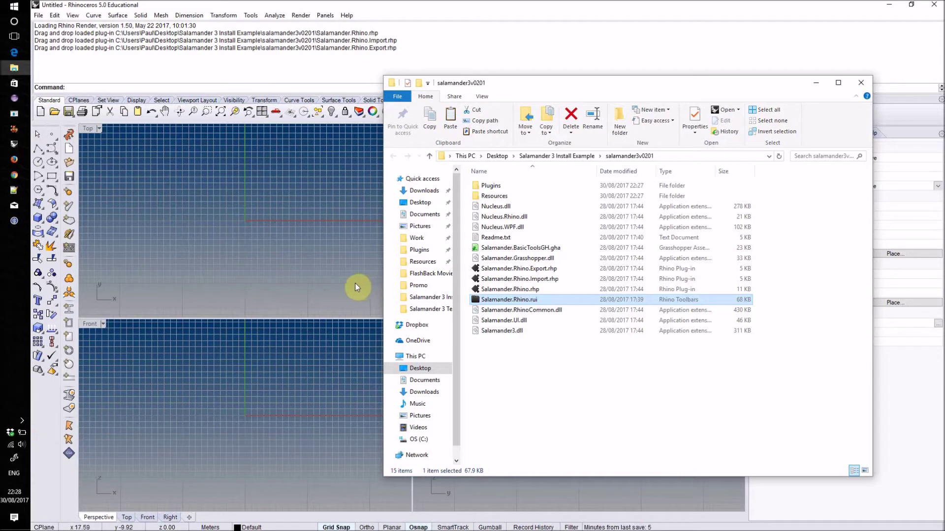
Launch Grasshopper from Rhino with the Gras command.
{"action": "left_click", "coordinate": [323, 255]}
{"action": "type", "text": "Grass"}
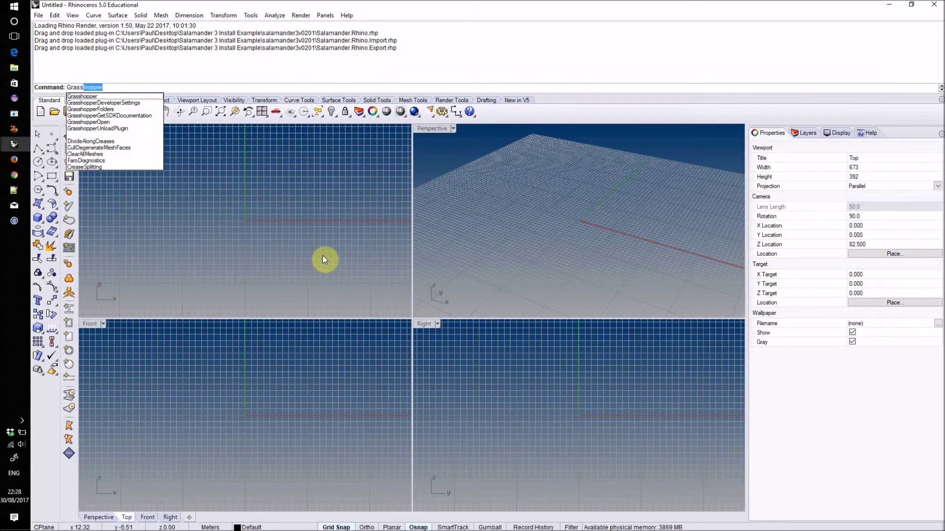
{"action": "key", "text": "Return"}
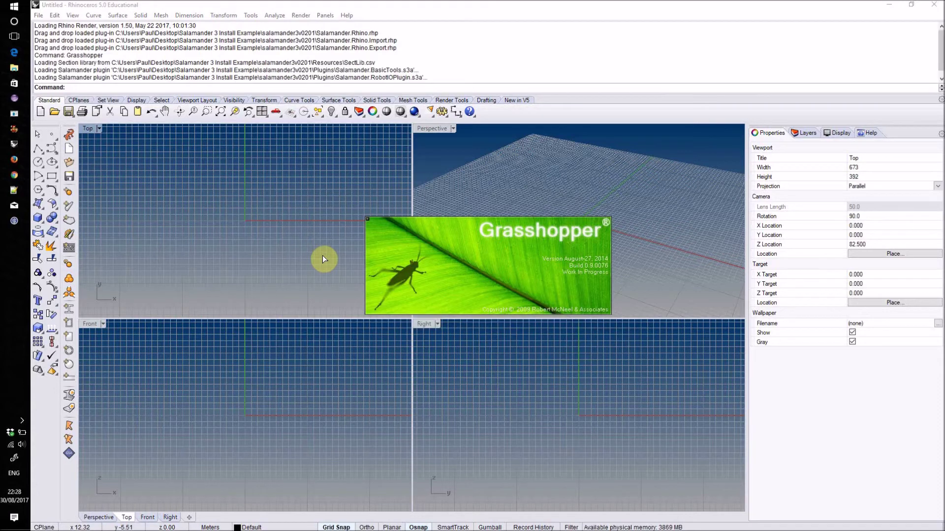
Drop Salamander.BasicToolsGH.gha onto the Grasshopper canvas and replace all conflicting components.
{"action": "left_click", "coordinate": [13, 67]}
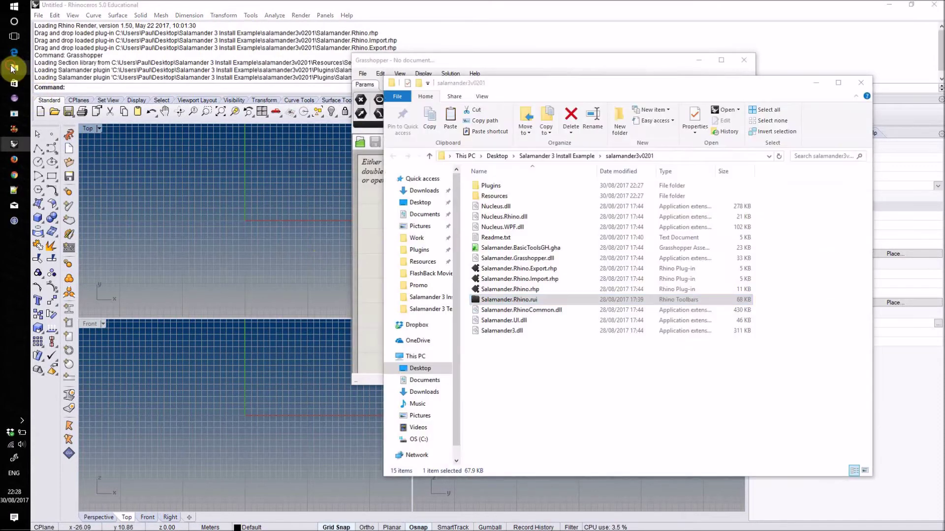
{"action": "left_click_drag", "start_coordinate": [558, 80], "coordinate": [470, 187]}
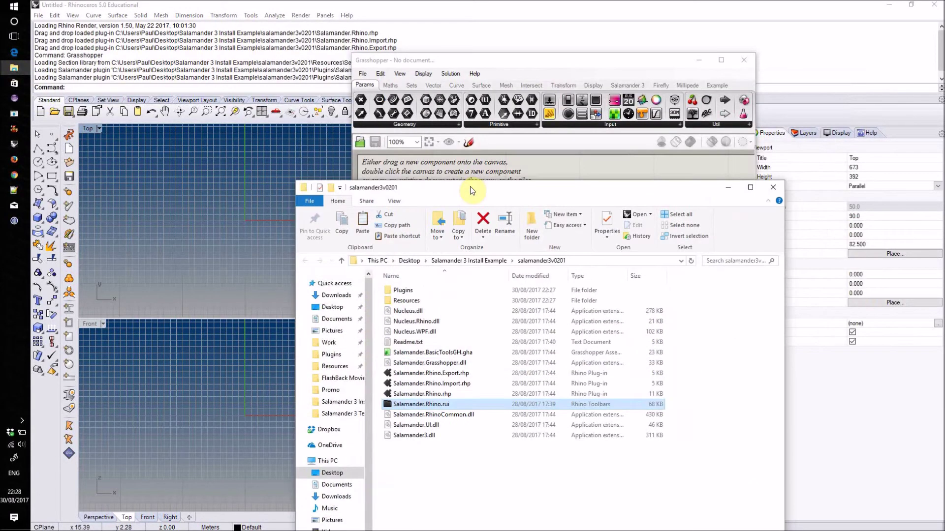
{"action": "left_click_drag", "start_coordinate": [424, 352], "coordinate": [500, 173]}
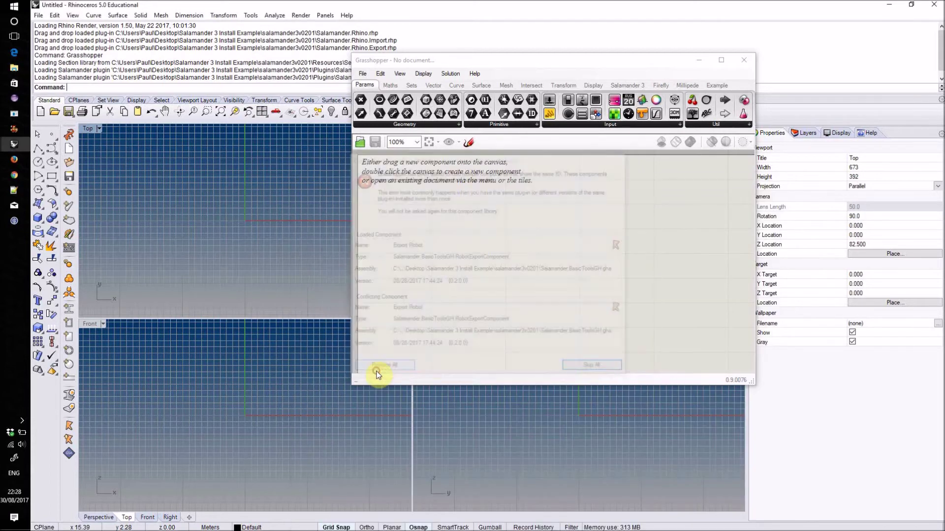
{"action": "left_click", "coordinate": [378, 370]}
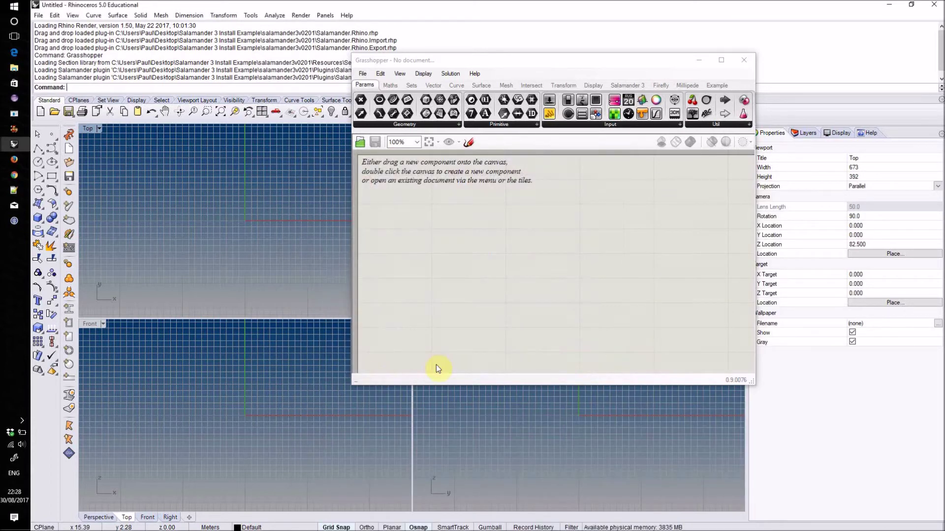
Check the Salamander 3 component tab, then close the salamander3v0201 folder and Grasshopper.
{"action": "left_click", "coordinate": [625, 86]}
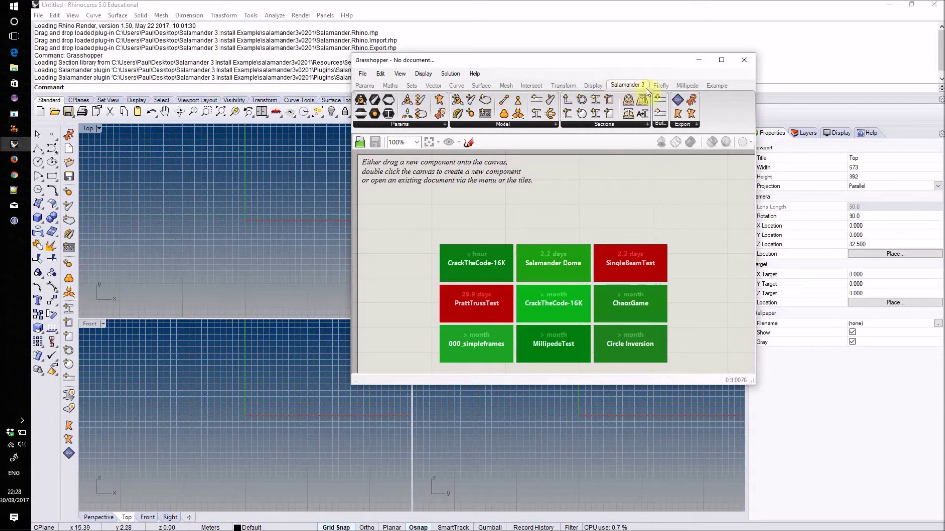
{"action": "mouse_move", "coordinate": [638, 88]}
{"action": "left_click", "coordinate": [14, 68]}
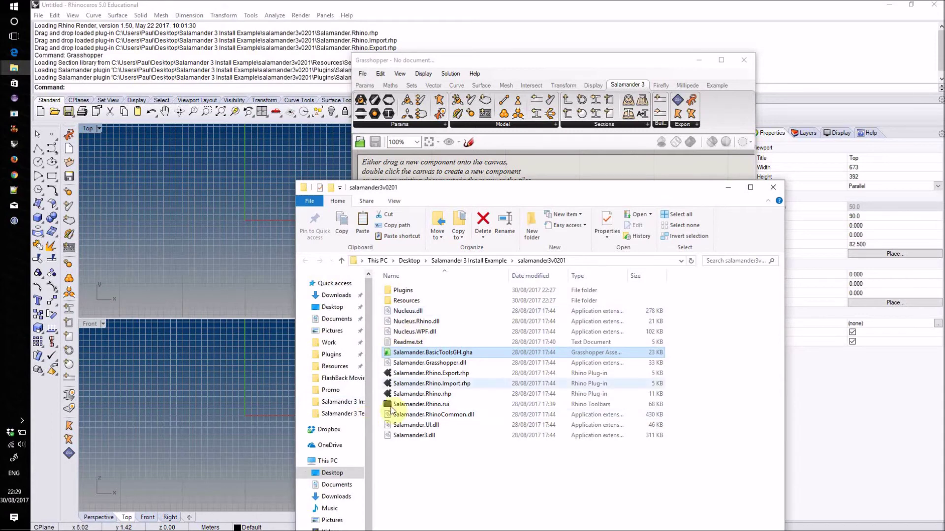
{"action": "left_click", "coordinate": [451, 456]}
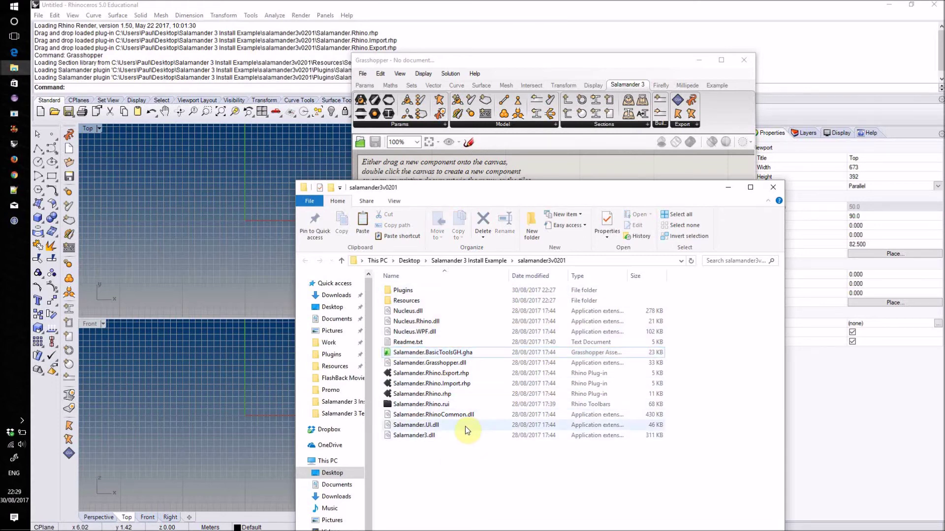
{"action": "left_click", "coordinate": [772, 187]}
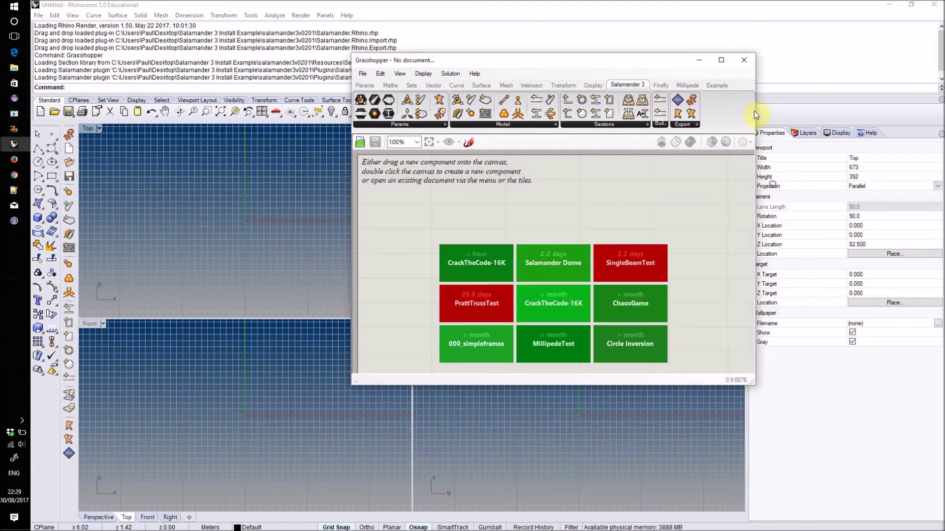
{"action": "left_click", "coordinate": [744, 60]}
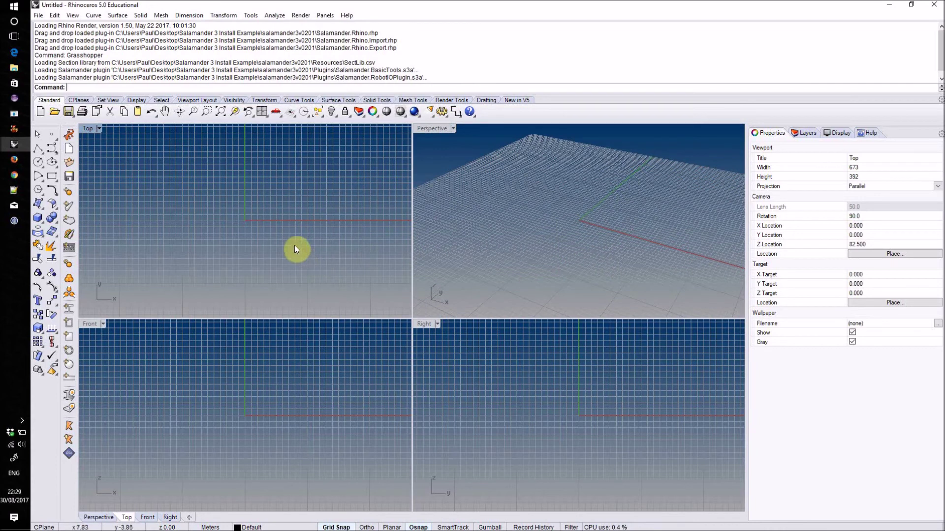
Open the Salamander 3 panel, dock it widened on the left, and show the Layers panel.
{"action": "left_click", "coordinate": [69, 136]}
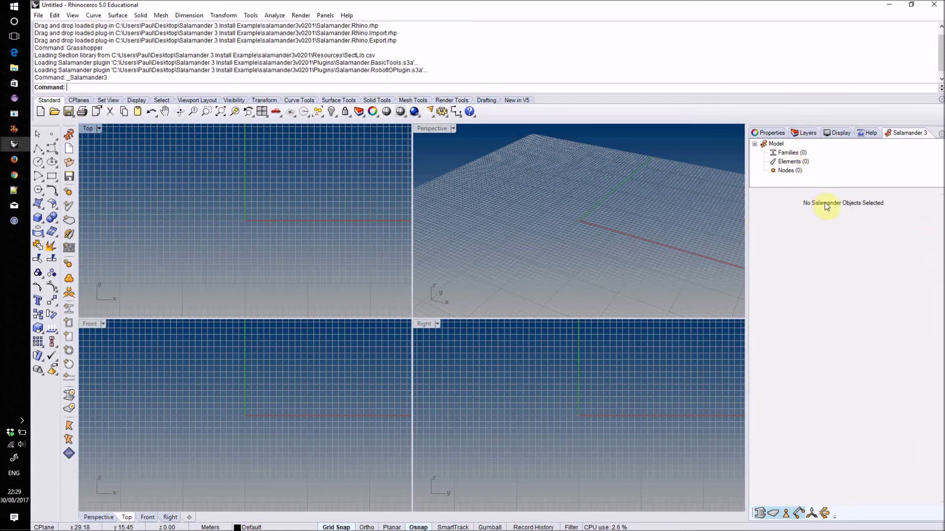
{"action": "left_click", "coordinate": [905, 131]}
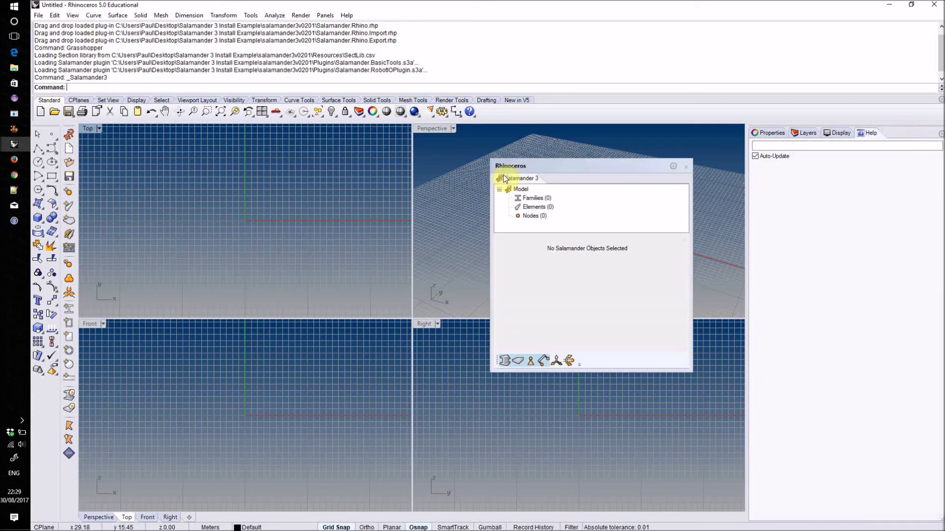
{"action": "left_click_drag", "start_coordinate": [556, 168], "coordinate": [68, 134]}
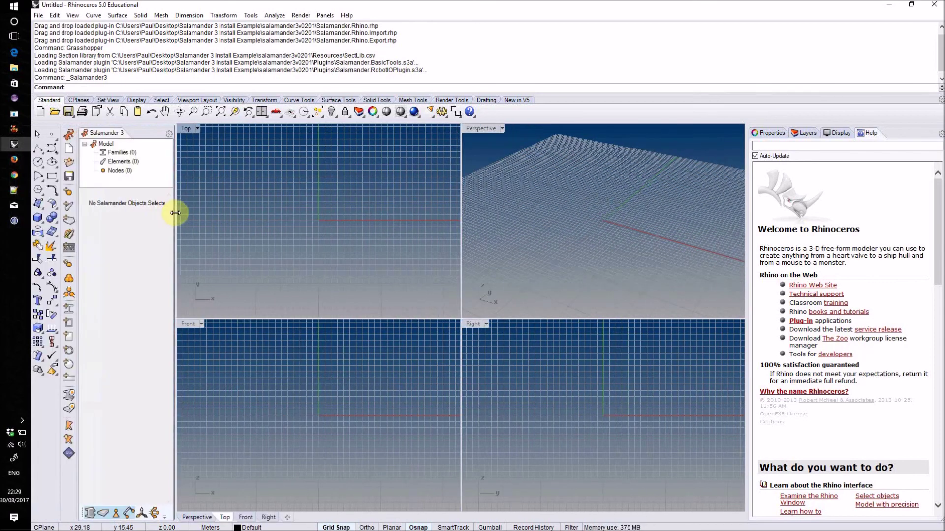
{"action": "left_click_drag", "start_coordinate": [175, 212], "coordinate": [218, 217]}
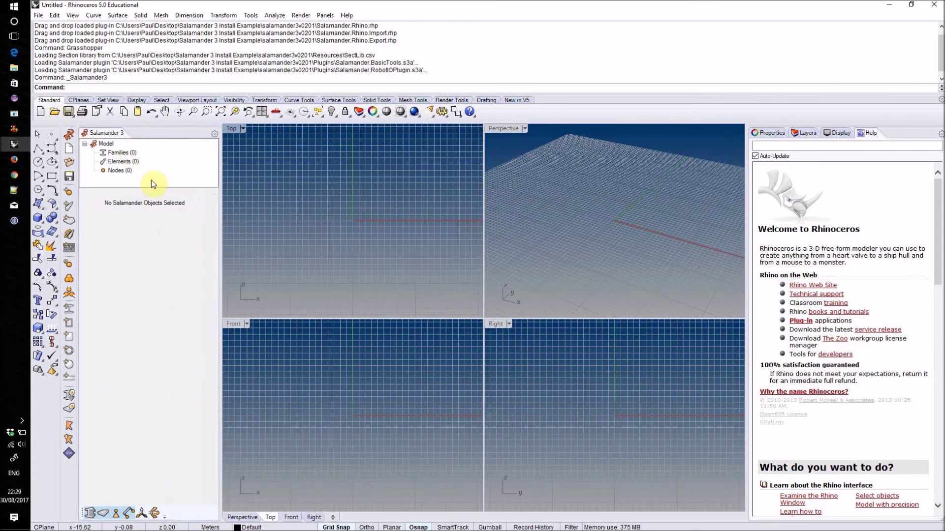
{"action": "left_click", "coordinate": [804, 133]}
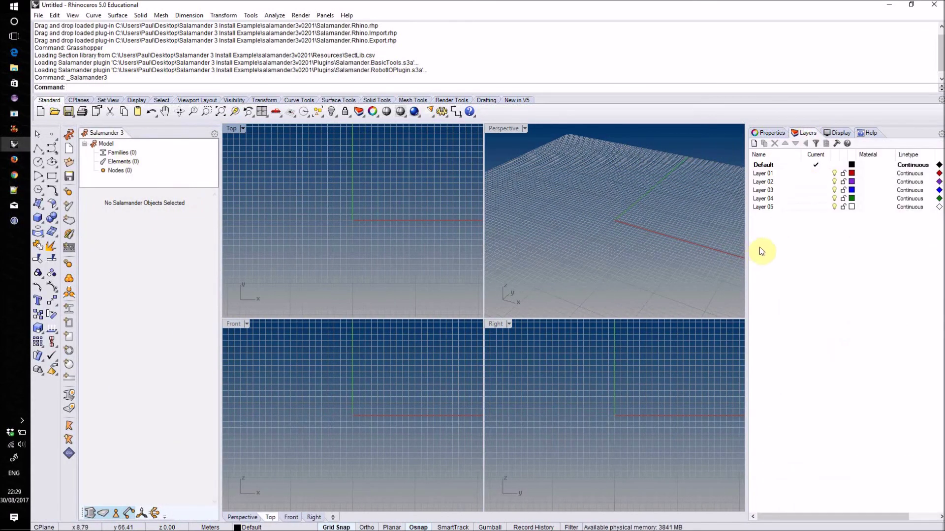